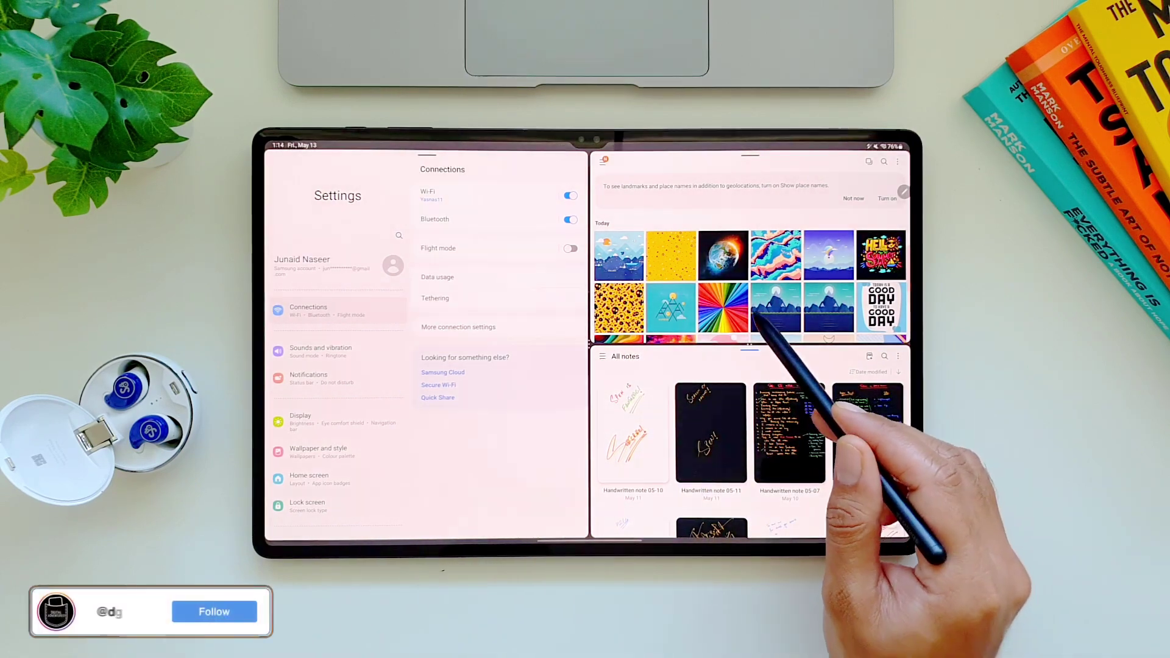
Nudge the divider to enlarge Gallery, then rotate the panes twice so Settings fills the right
drag(750, 350, 750, 356)
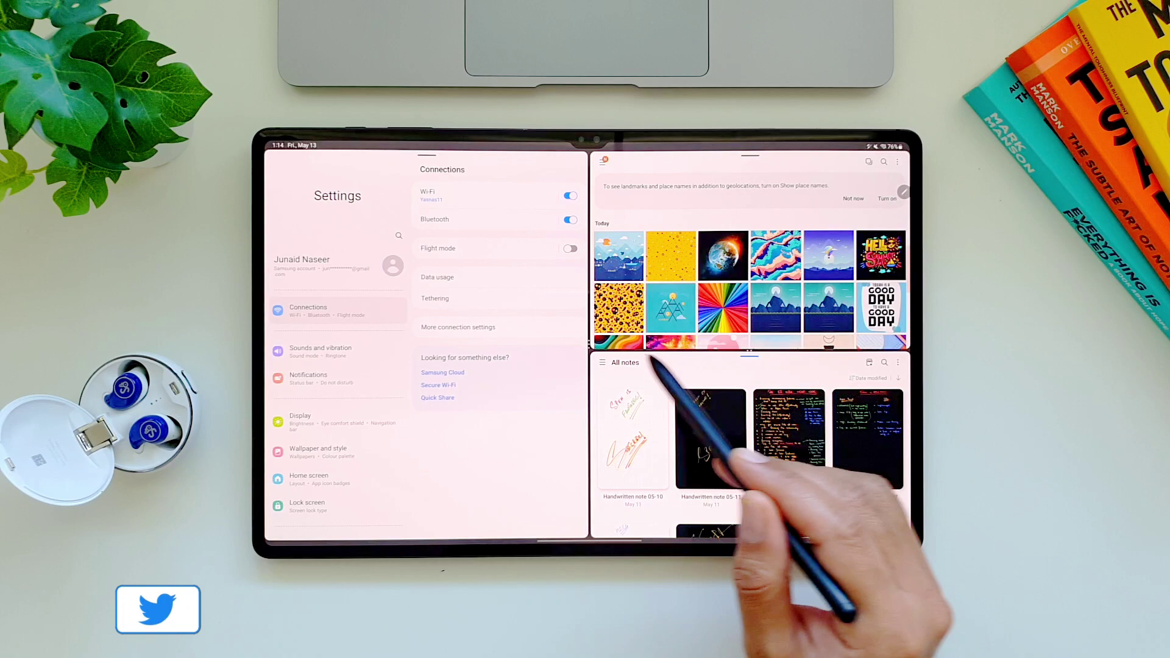
click(582, 344)
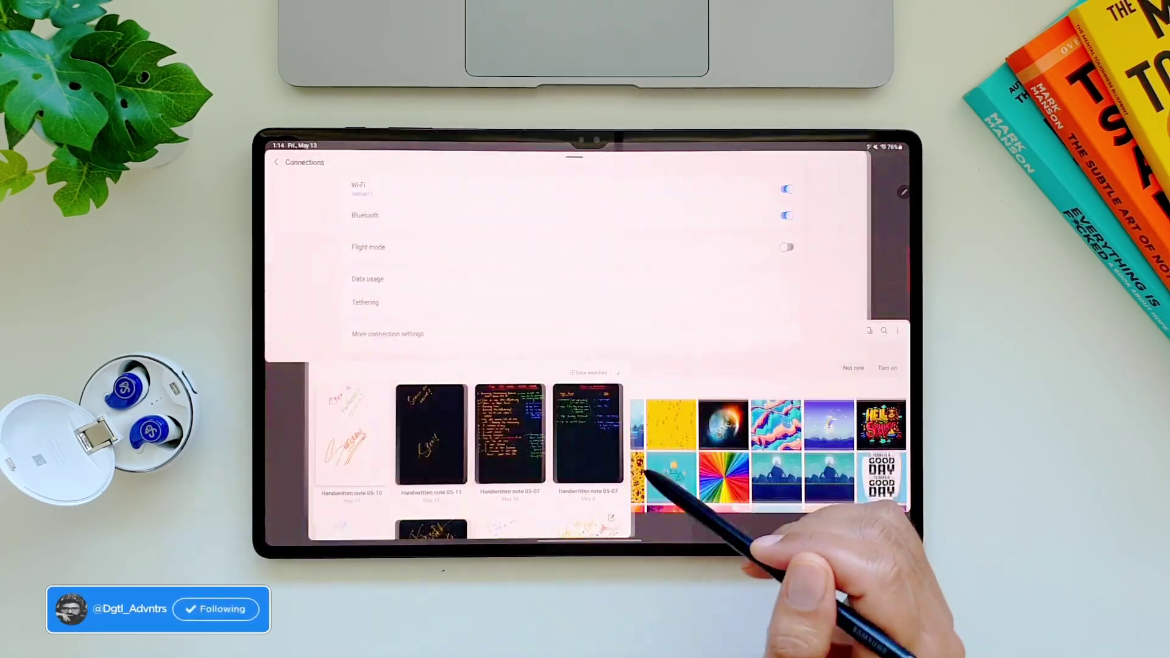
click(582, 346)
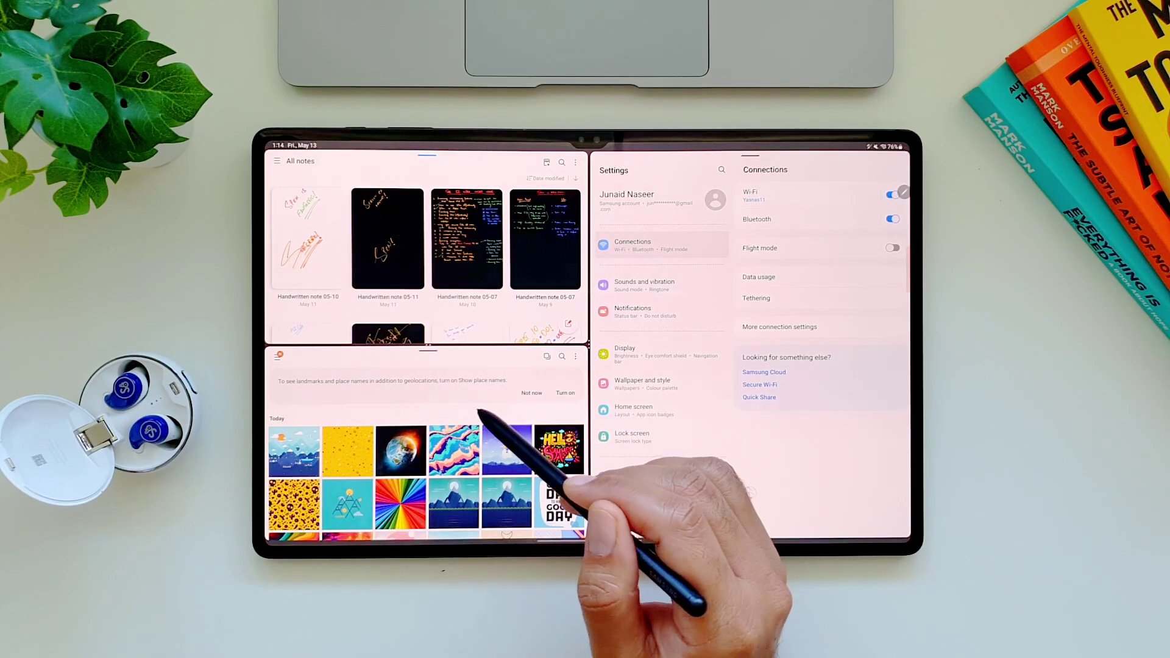
Open a handwritten note, visit Recents, reopen a note, then launch Settings full-screen
click(545, 331)
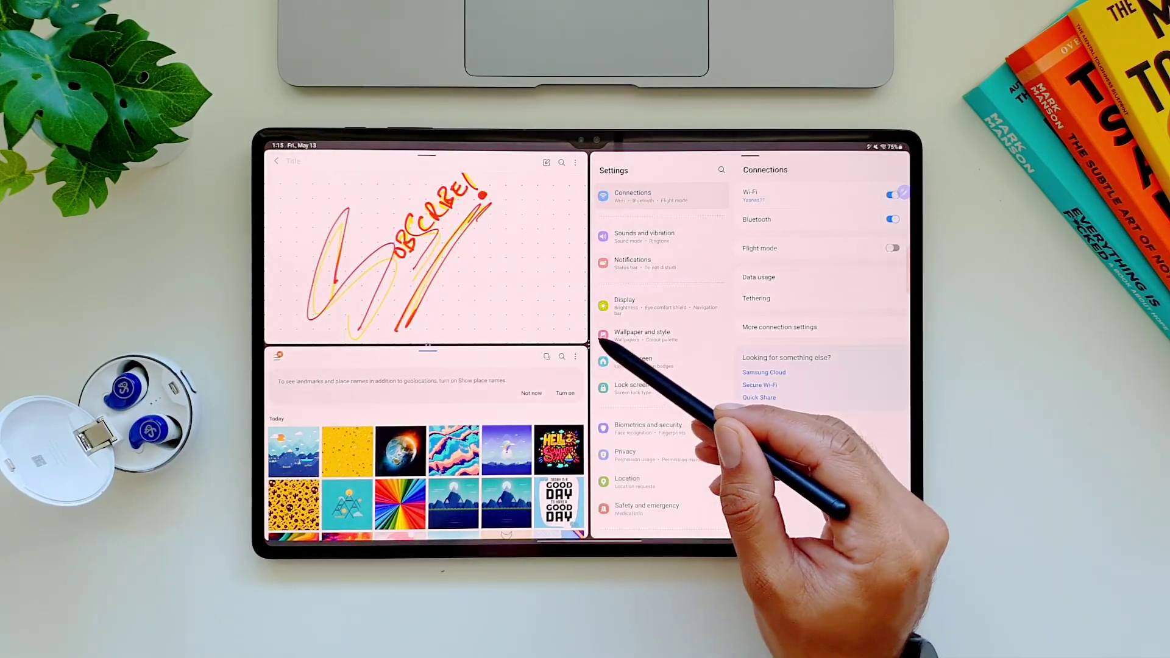
click(589, 347)
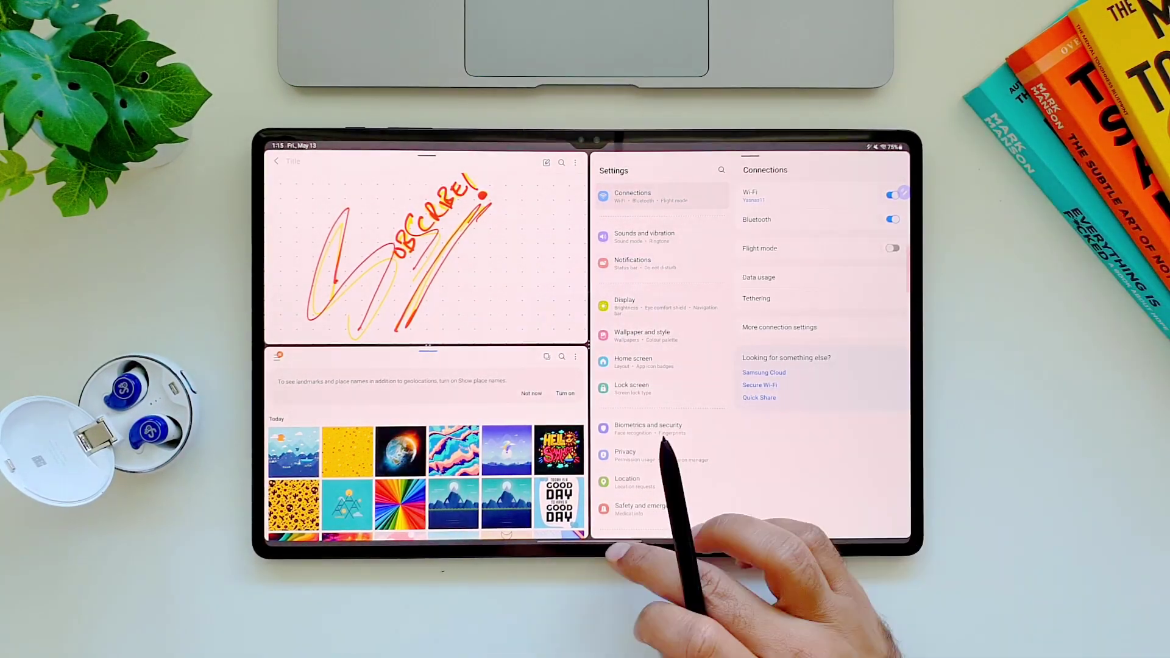
drag(585, 539, 585, 384)
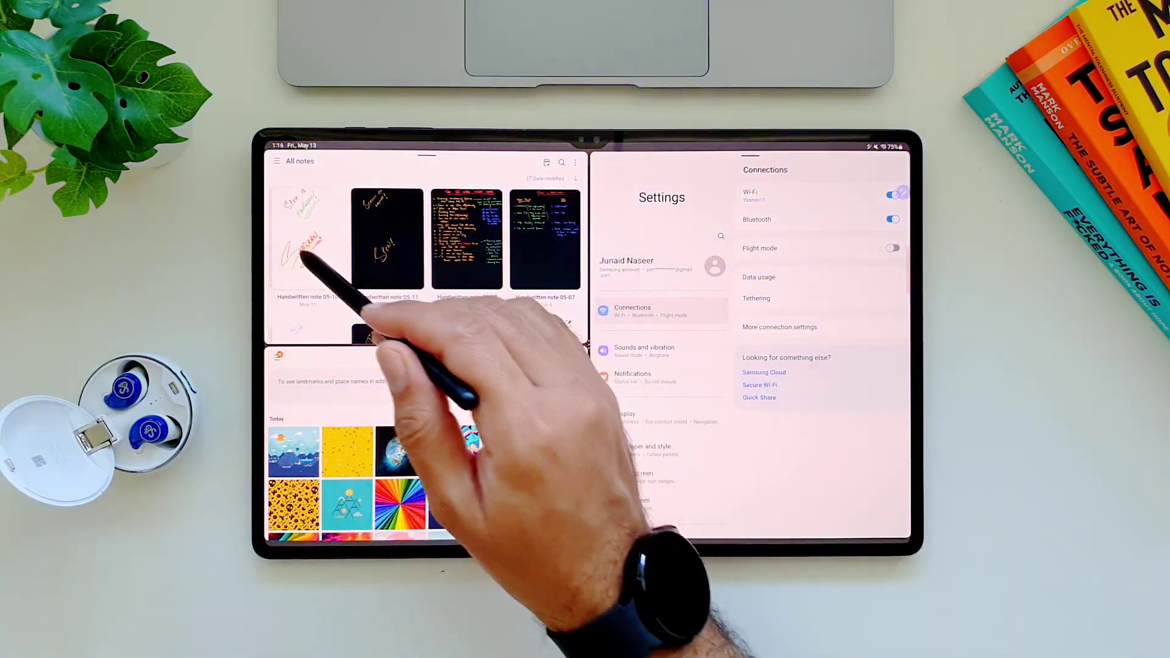
click(309, 238)
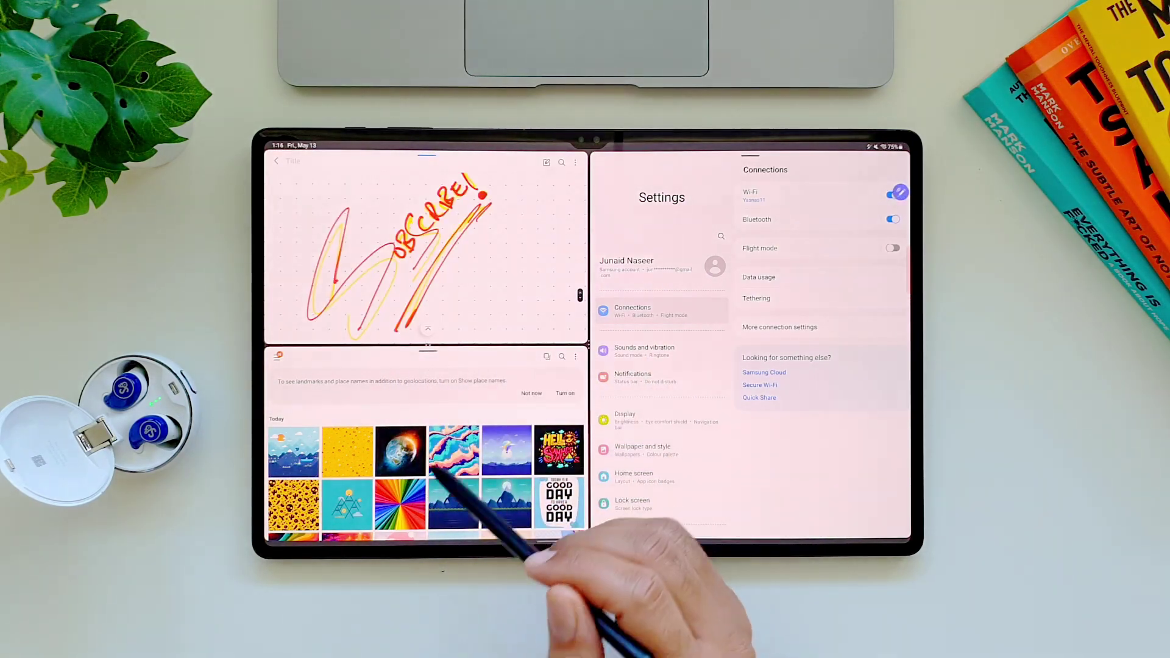
scroll(426, 476, down, 3)
scroll(426, 476, up, 3)
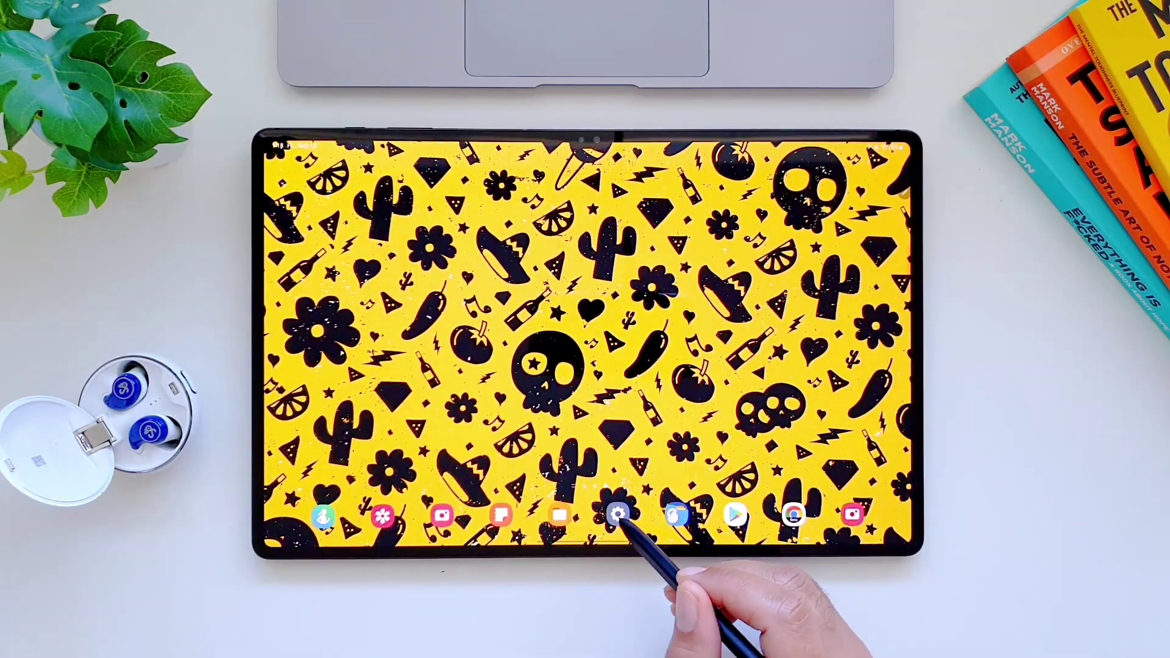
click(649, 517)
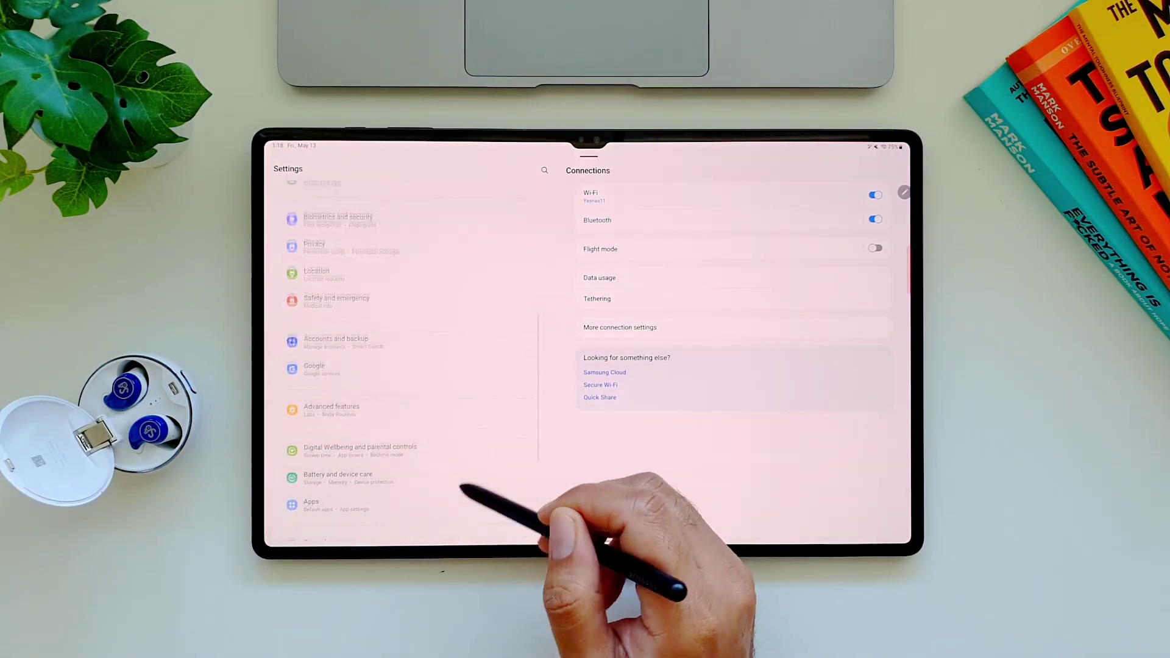
scroll(402, 411, down, 5)
Navigate Settings to Advanced features > Labs > Pin your favourite apps
click(394, 355)
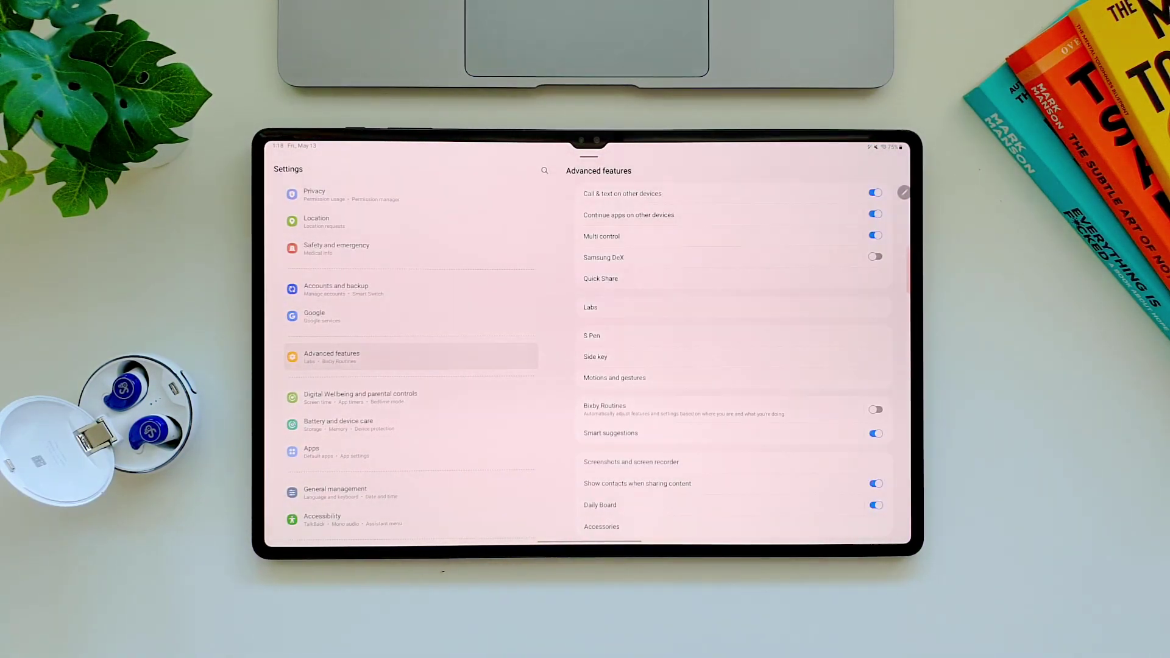
click(590, 307)
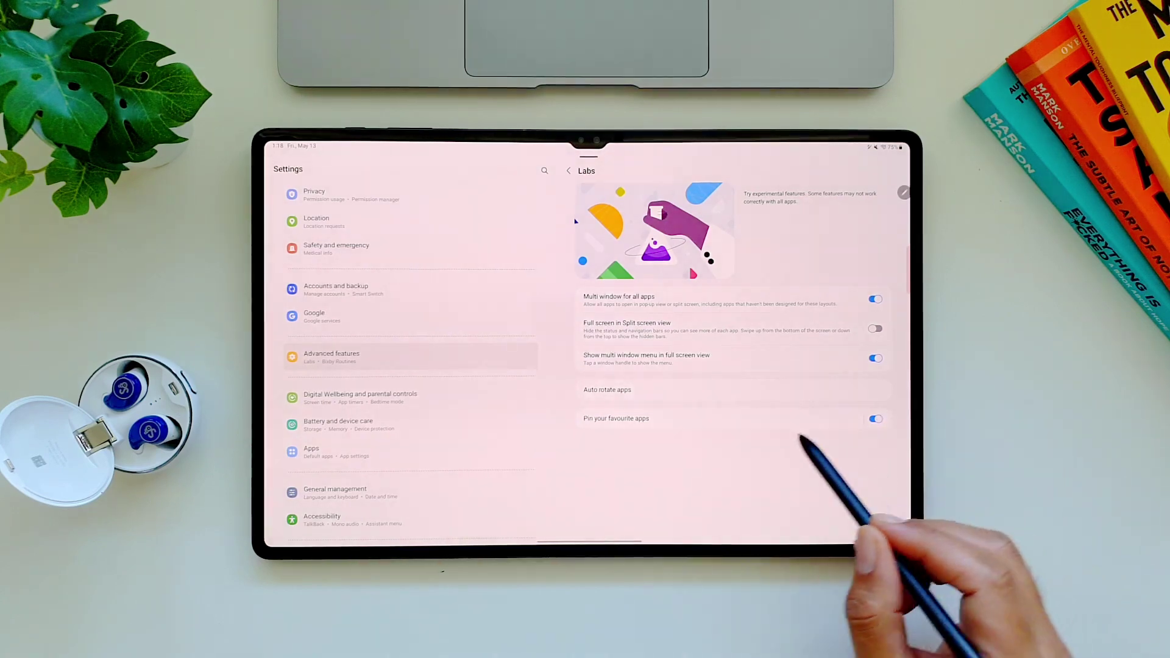
click(641, 419)
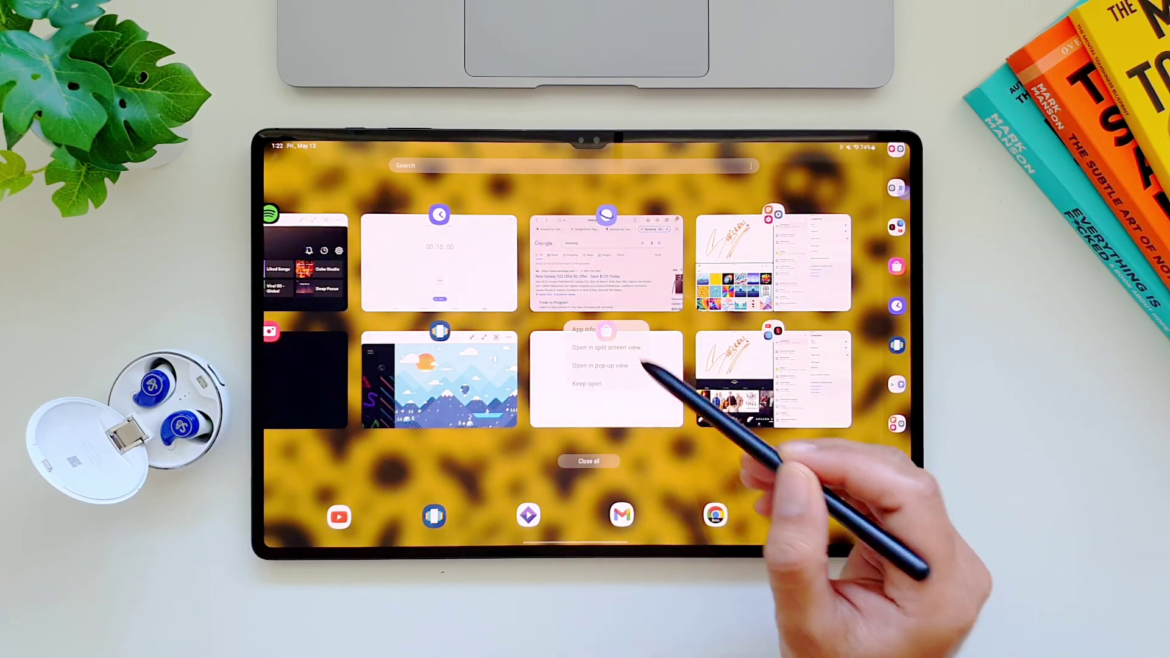
Open Galaxy Store, then the Clock timer, as floating pop-up windows from Recents
click(606, 331)
click(622, 366)
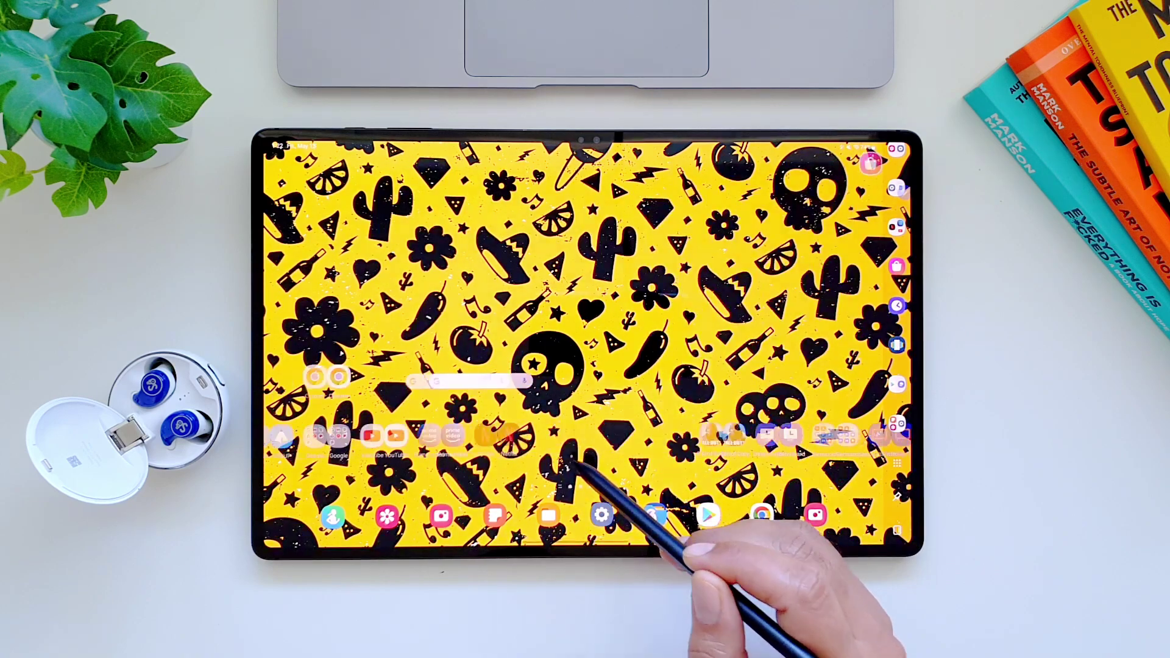
click(603, 519)
click(591, 253)
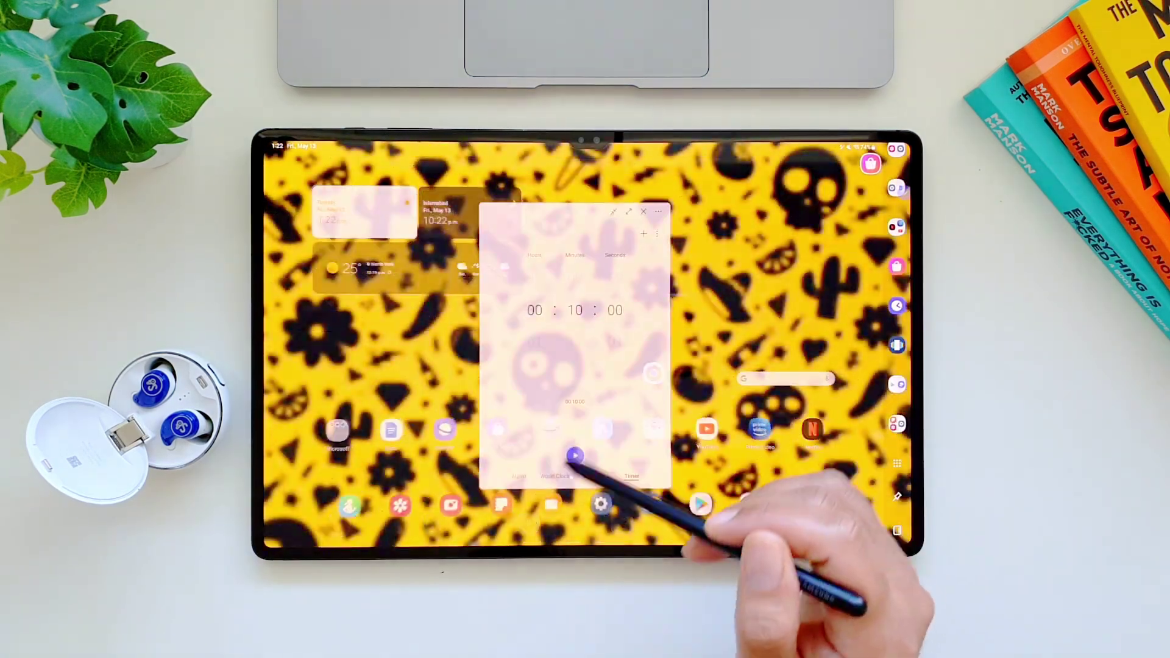
click(580, 518)
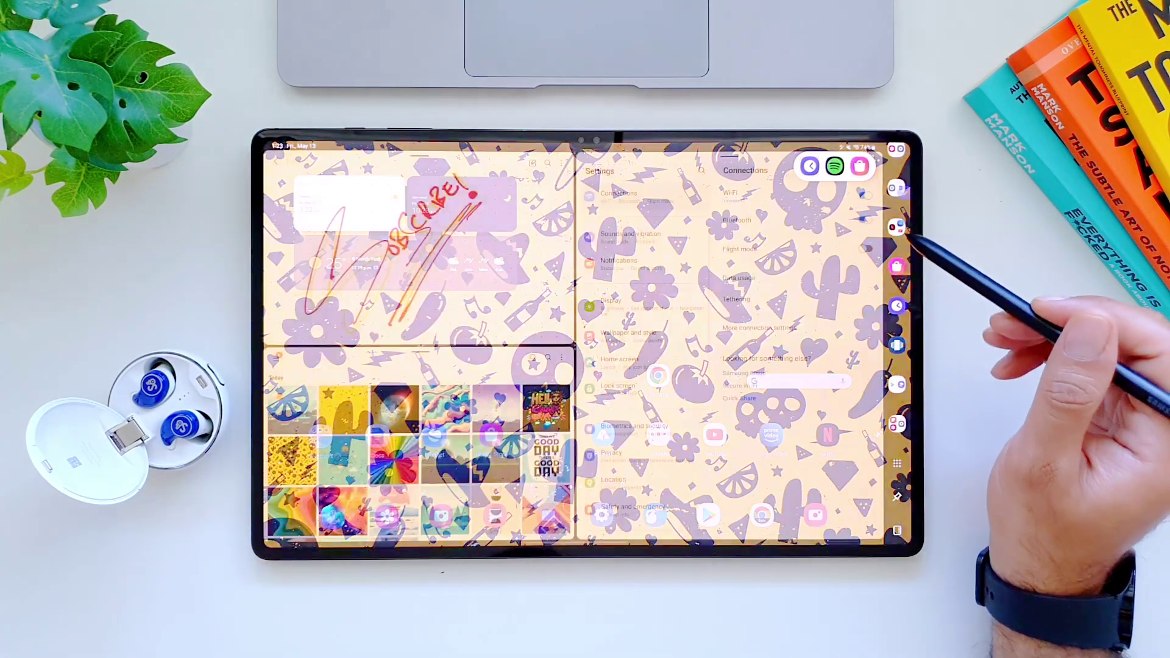
Relaunch the saved three-app pairing and open Clock and Spotify as pop-ups
click(872, 165)
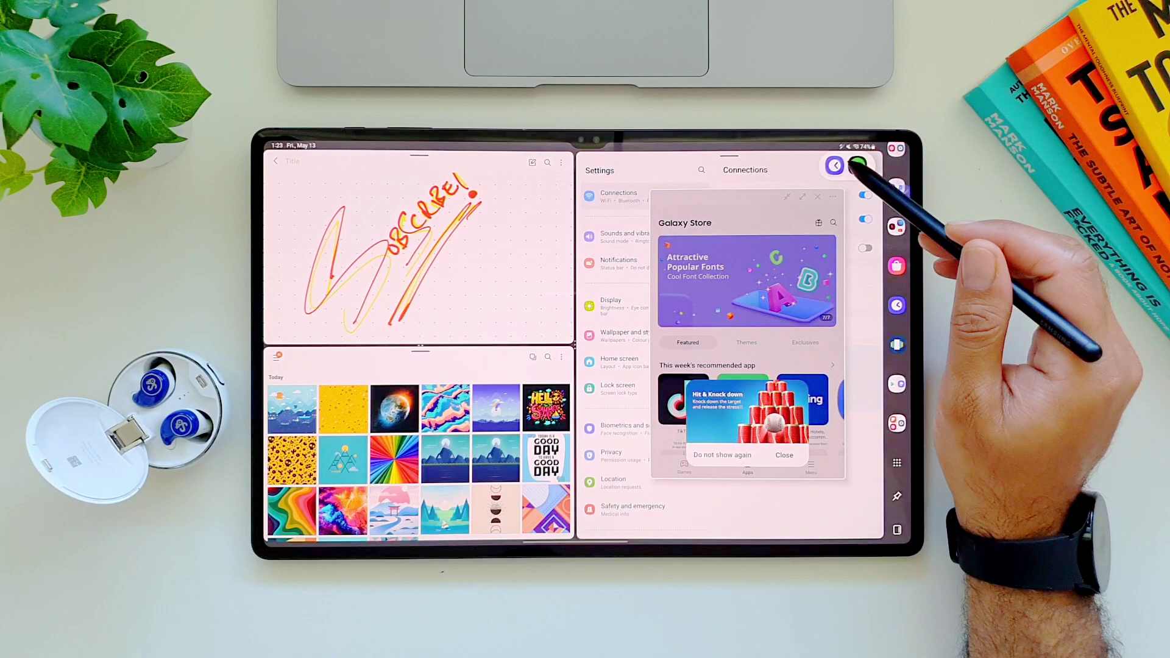
click(896, 228)
click(897, 188)
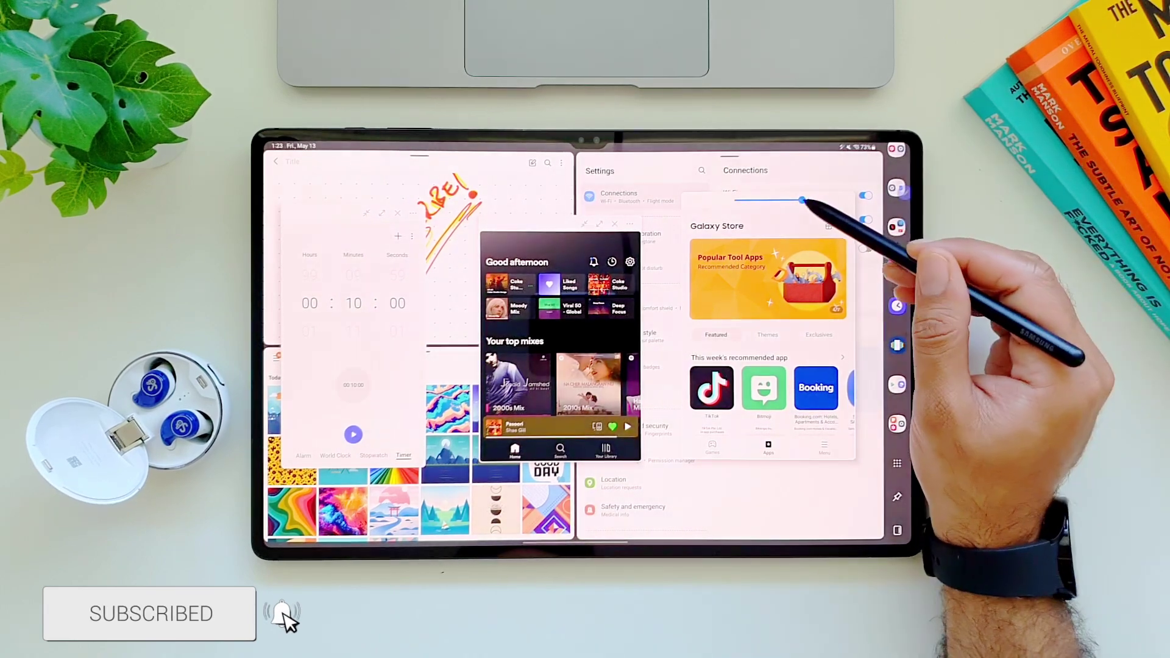
Make Galaxy Store see-through, then collapse Galaxy Store, Spotify and Clock into the floating icon
click(828, 199)
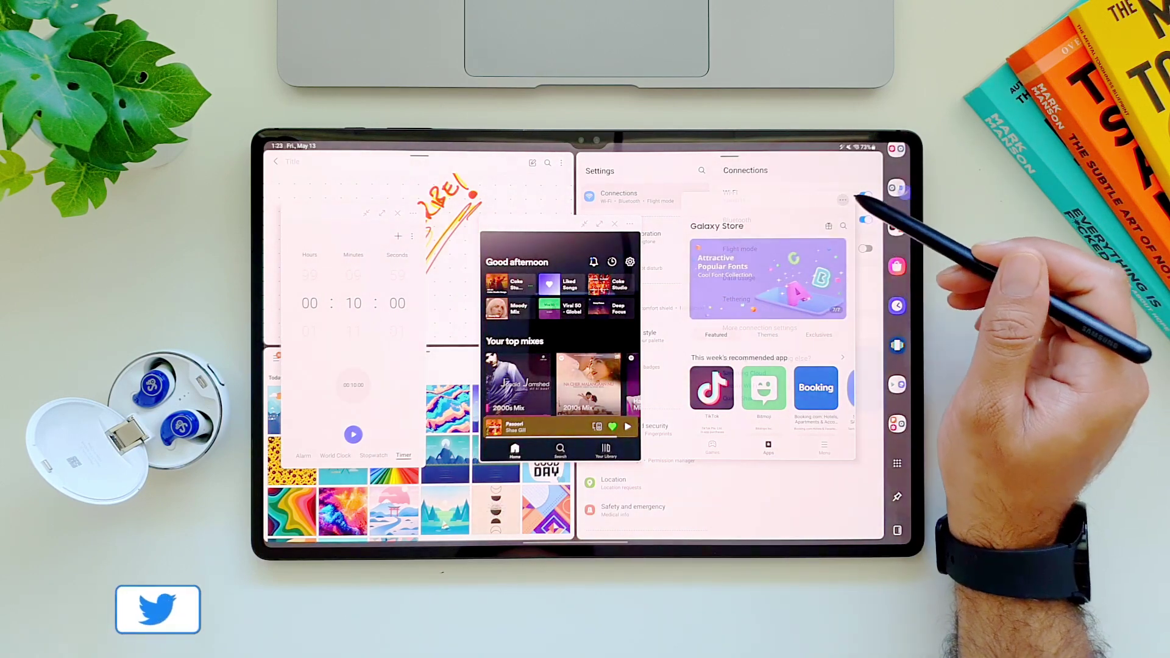
click(826, 202)
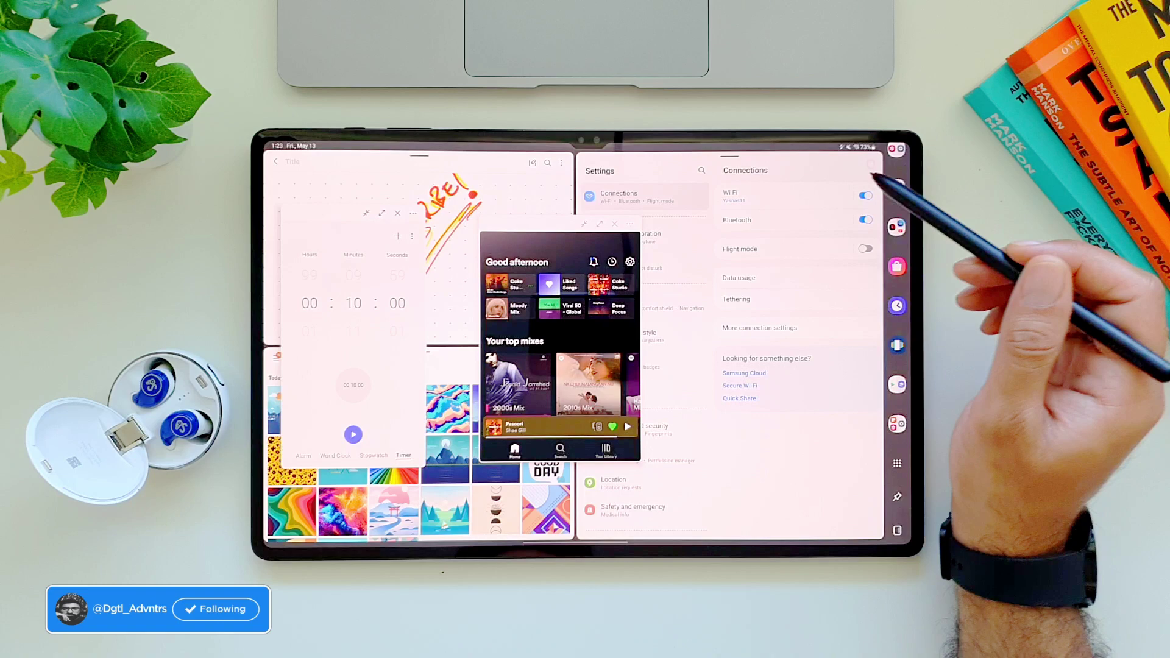
click(635, 243)
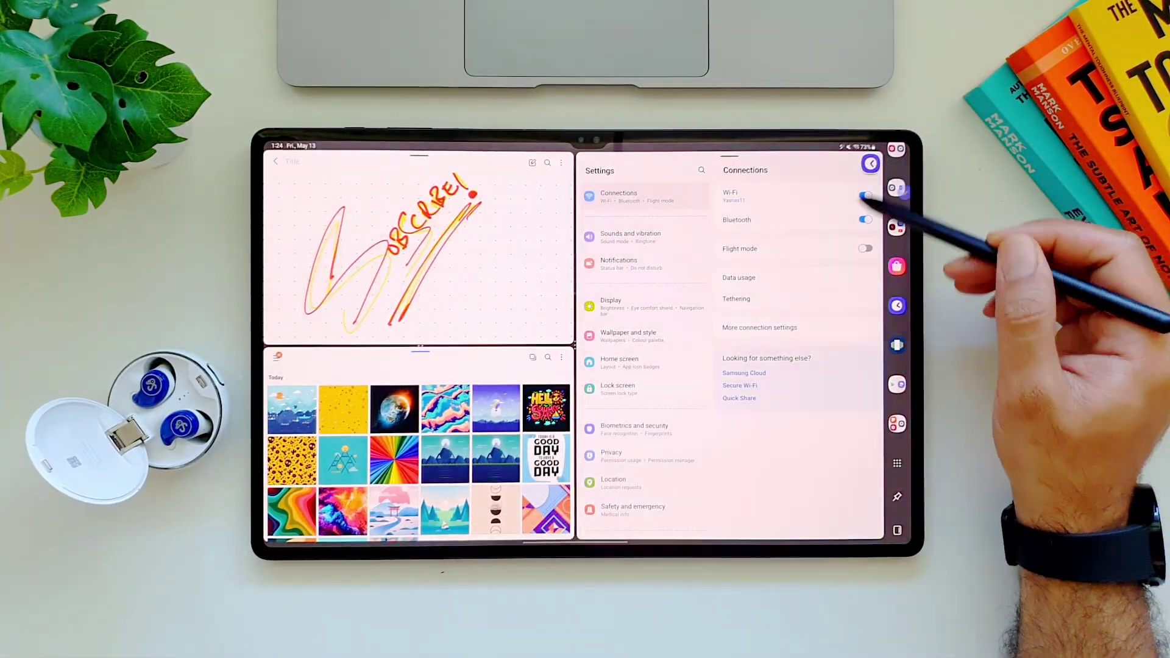
drag(871, 163, 855, 187)
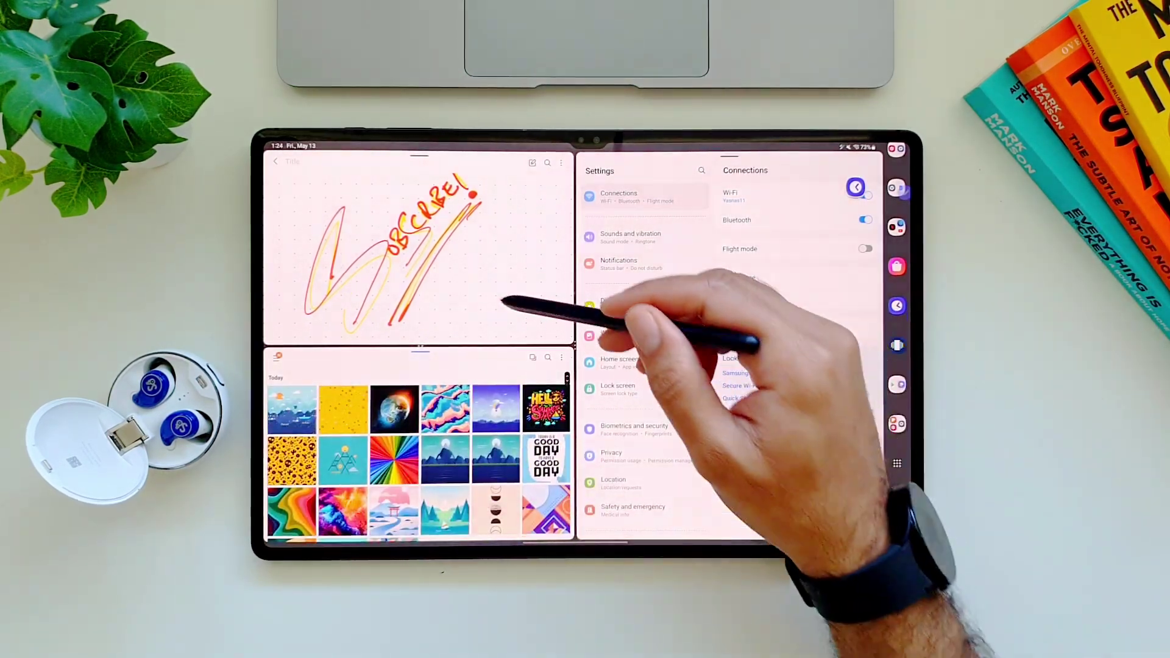
click(562, 328)
mouse_move(640, 457)
mouse_down()
mouse_move(640, 274)
mouse_move(641, 476)
mouse_up()
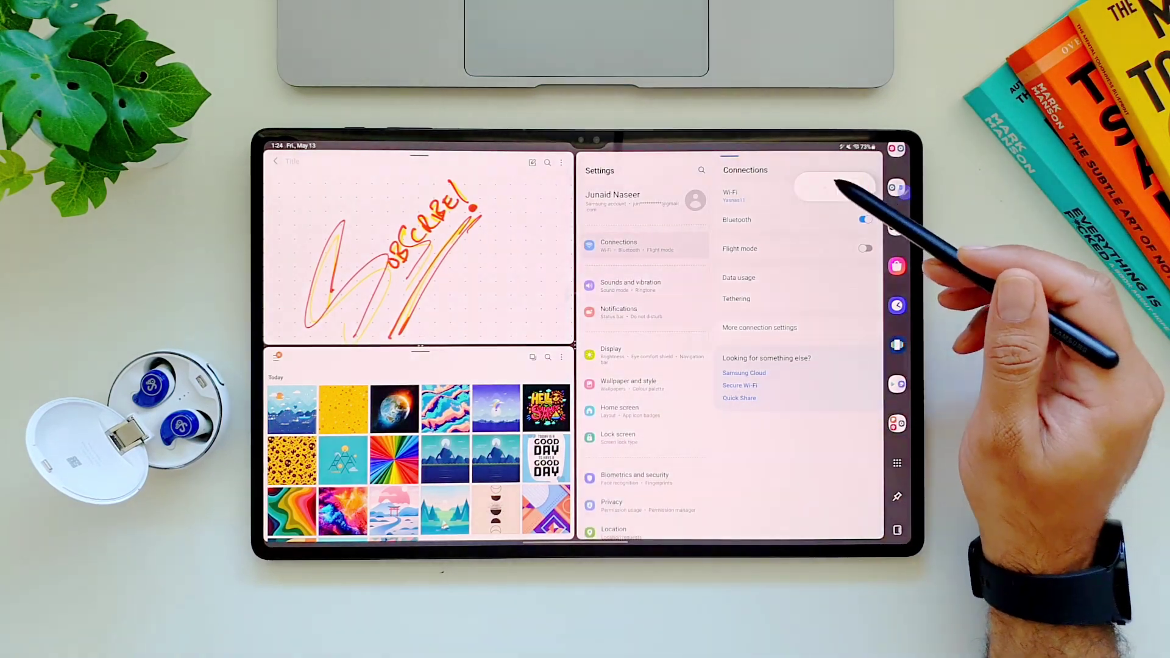
click(896, 187)
click(896, 227)
click(896, 266)
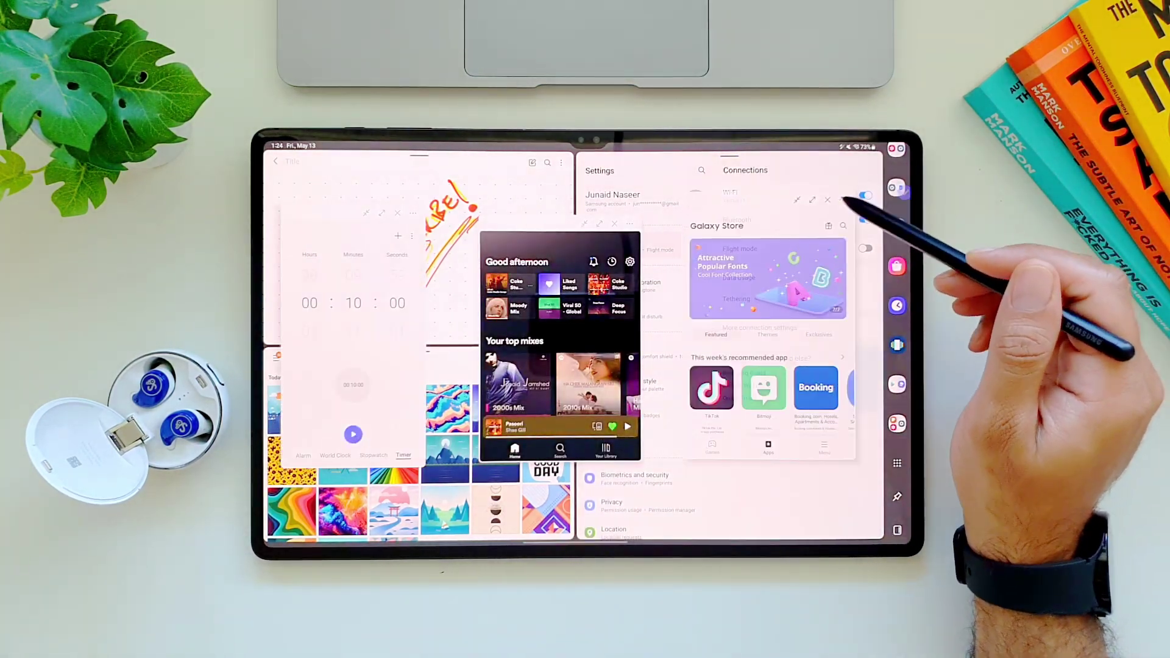
drag(604, 302, 613, 279)
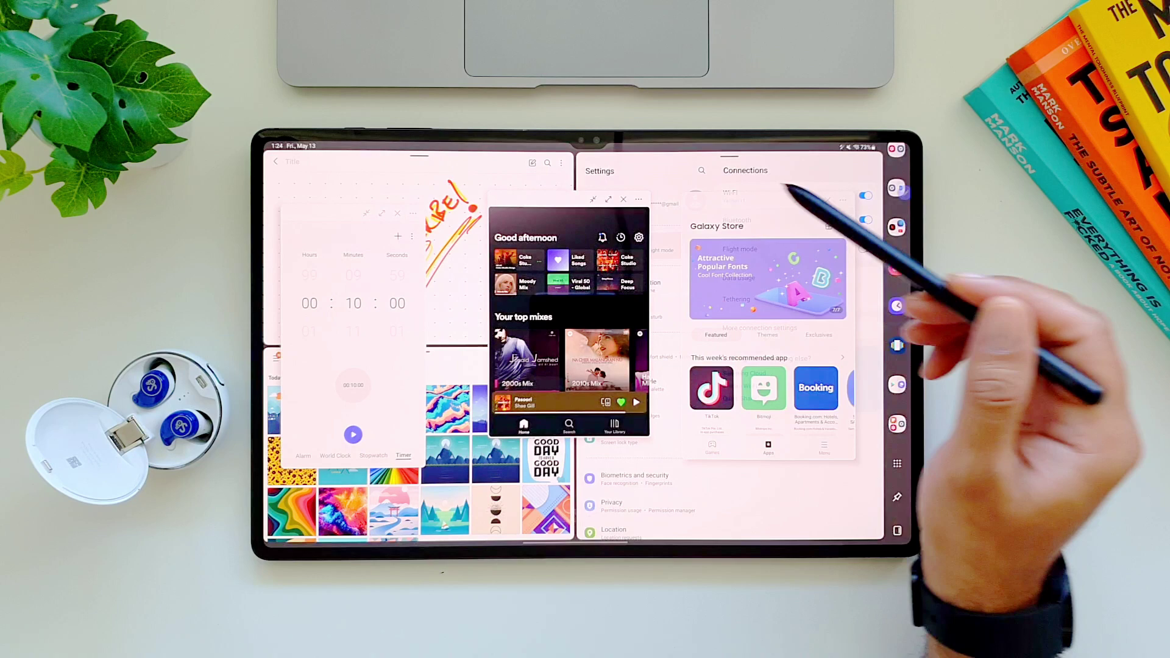
mouse_move(595, 366)
mouse_down()
mouse_move(595, 274)
mouse_move(595, 366)
mouse_up()
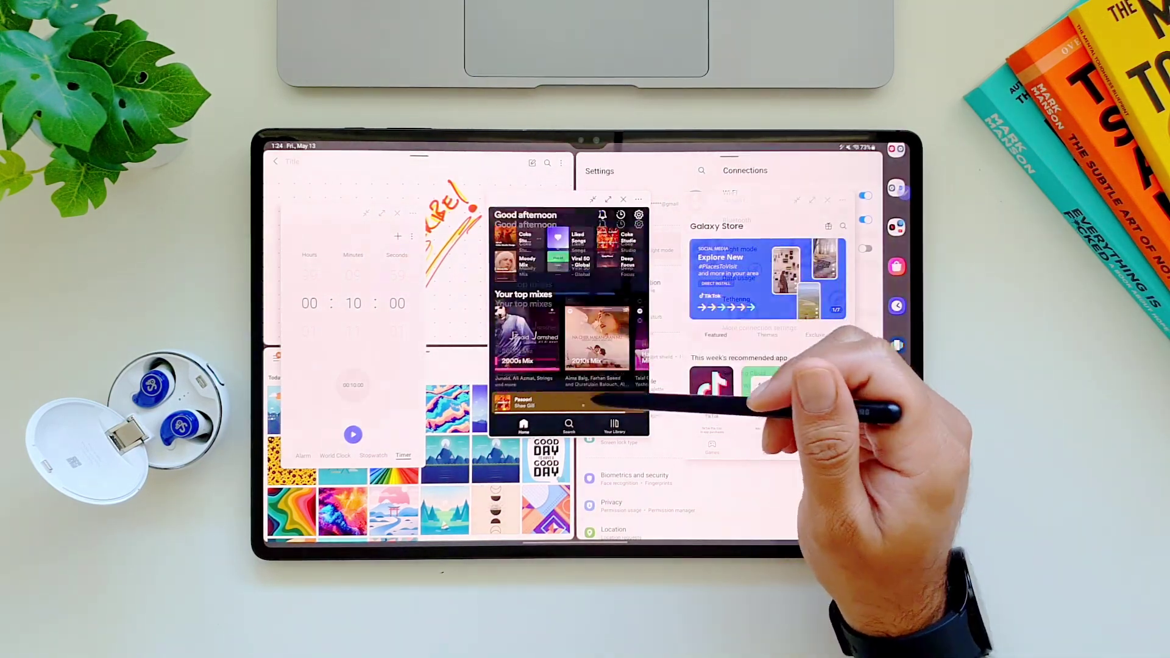
click(624, 200)
click(397, 213)
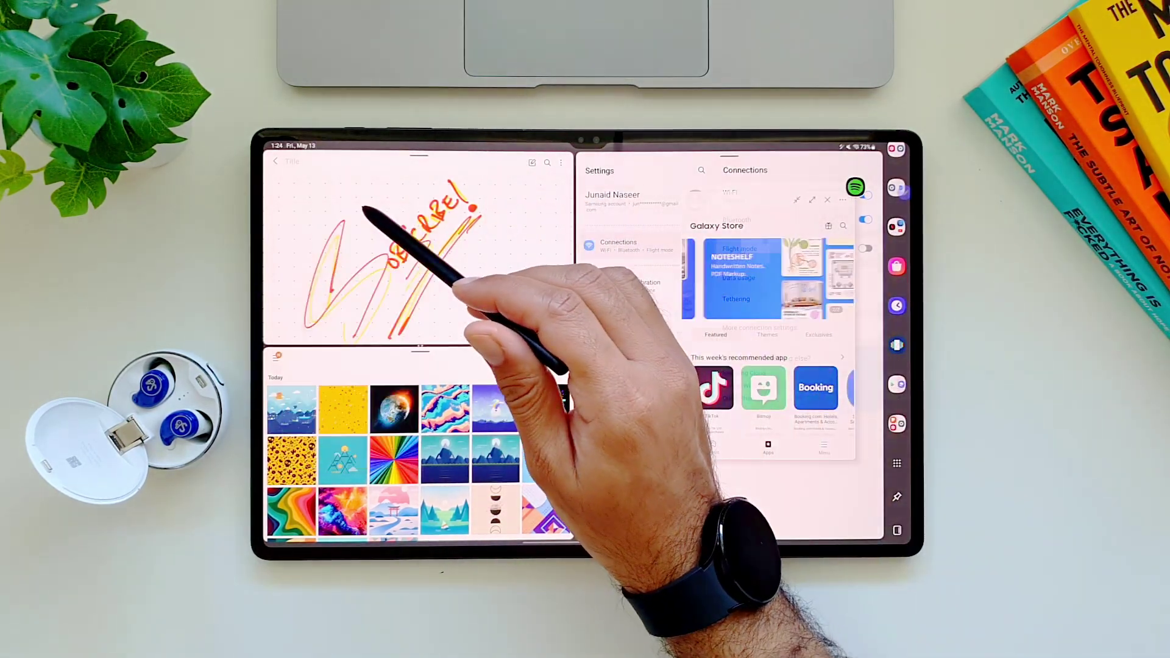
click(841, 226)
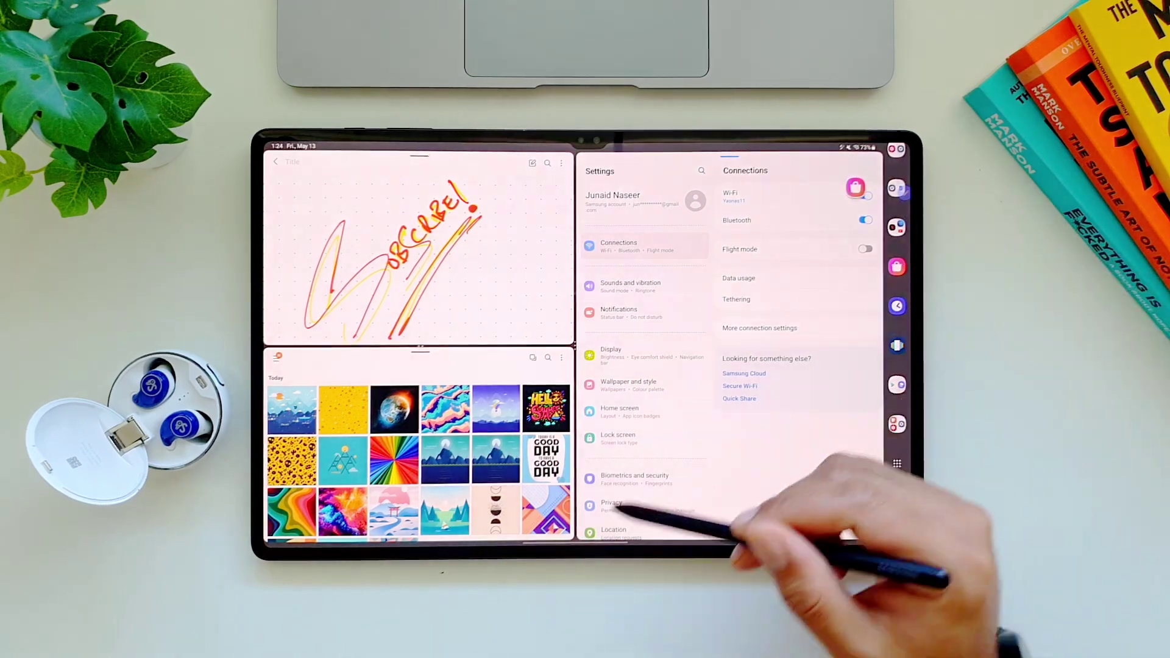
click(586, 535)
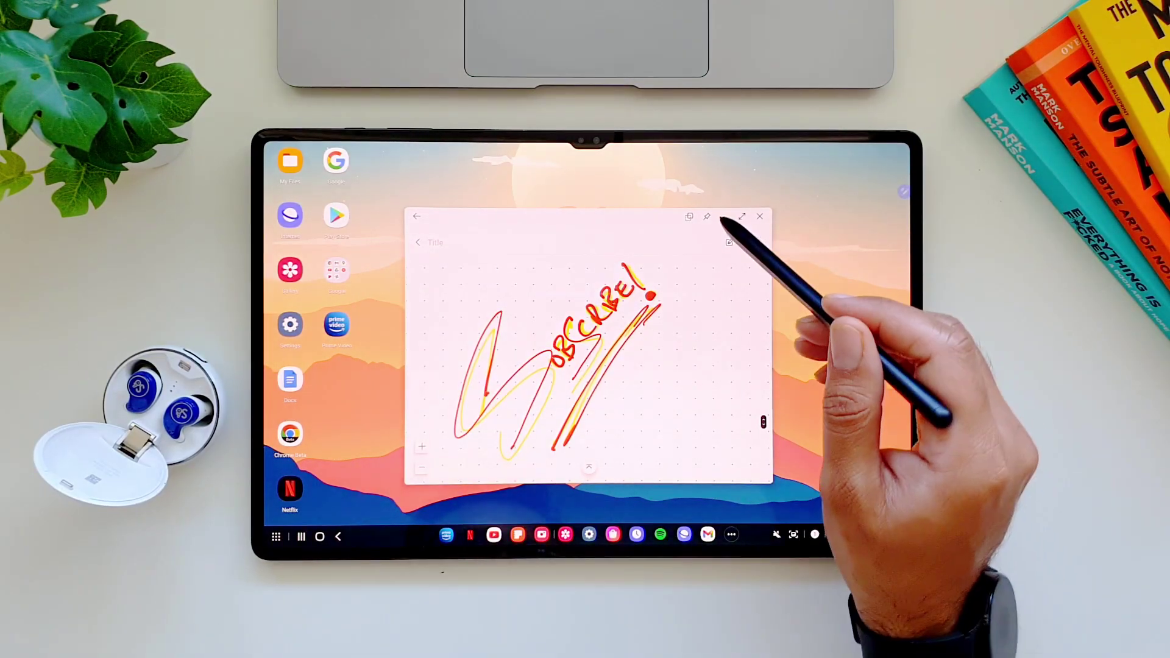
Snap the Notes window to the left half and fill the right half with Settings
drag(651, 219, 274, 221)
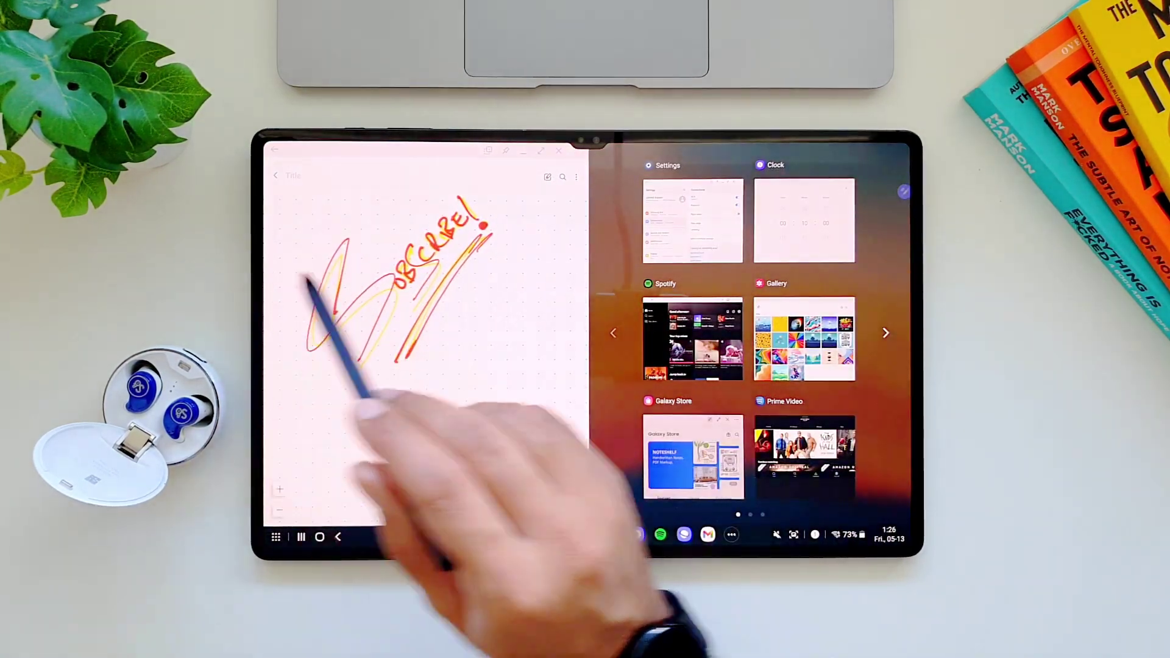
mouse_move(843, 437)
mouse_down()
mouse_move(659, 438)
mouse_move(859, 421)
mouse_up()
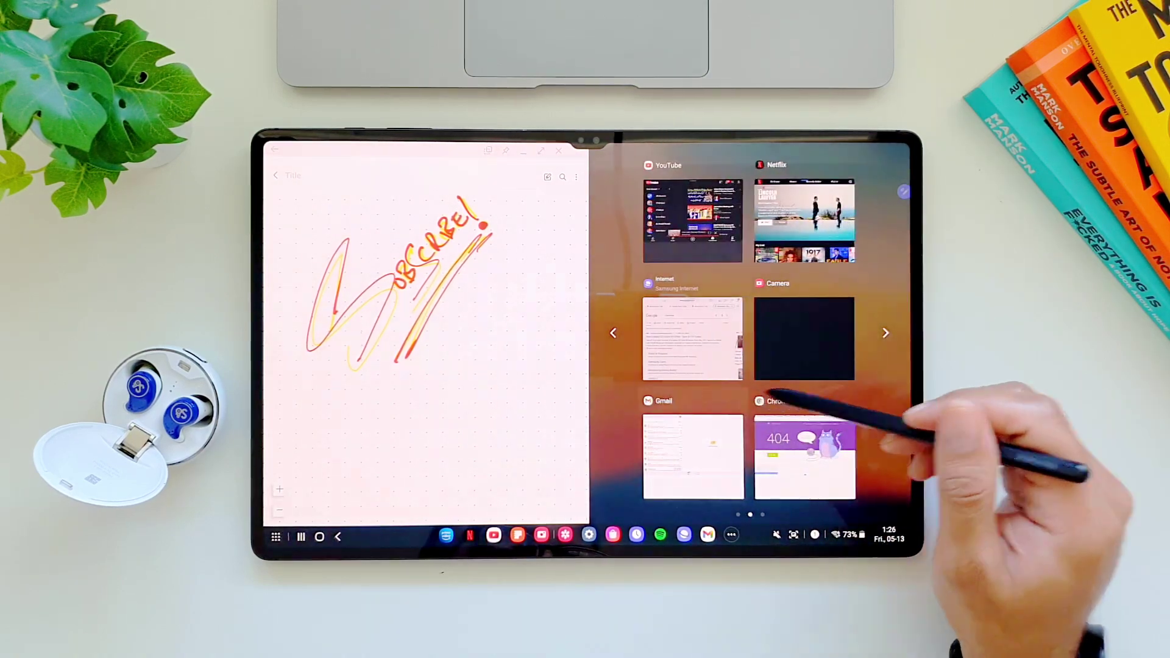
drag(695, 421, 859, 421)
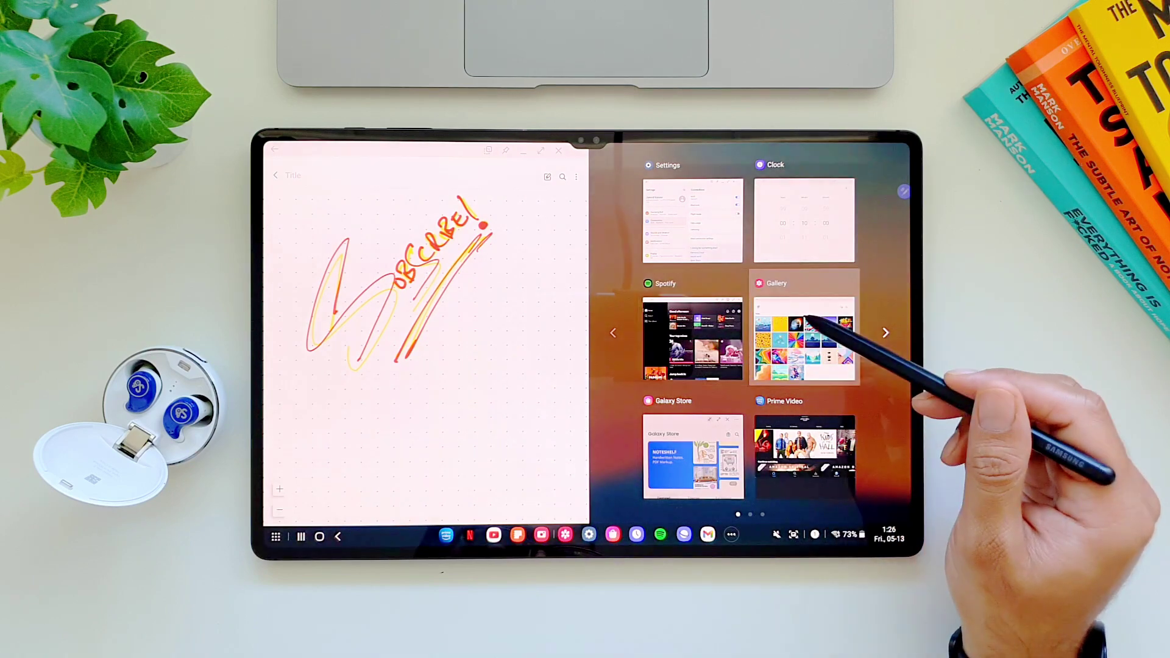
click(696, 219)
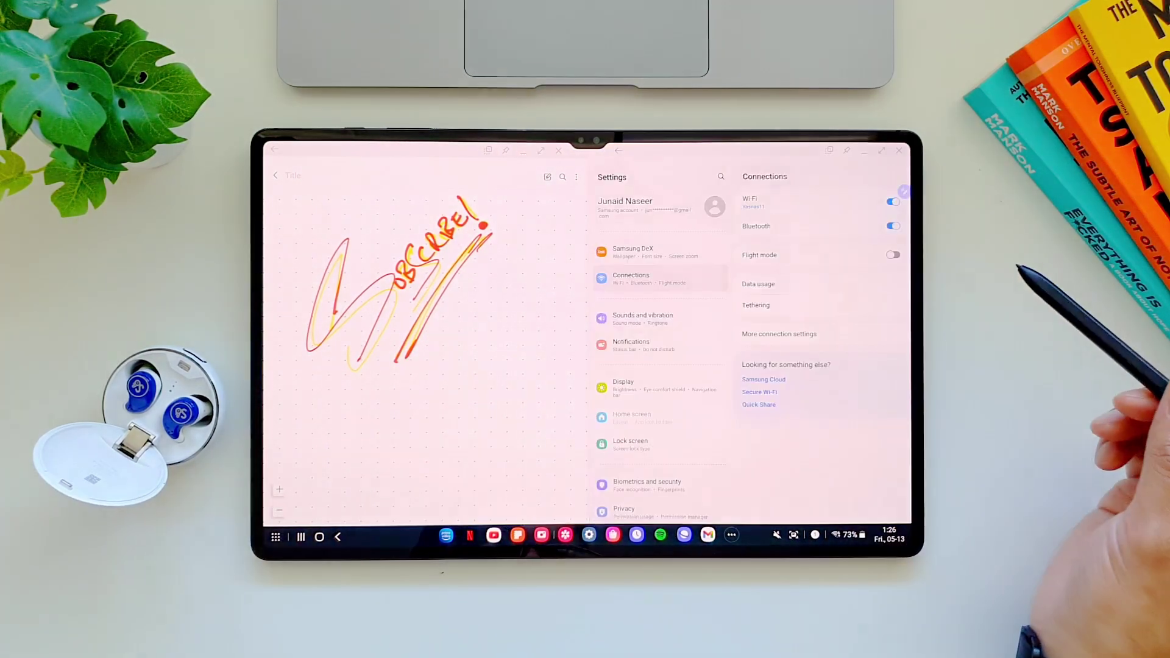
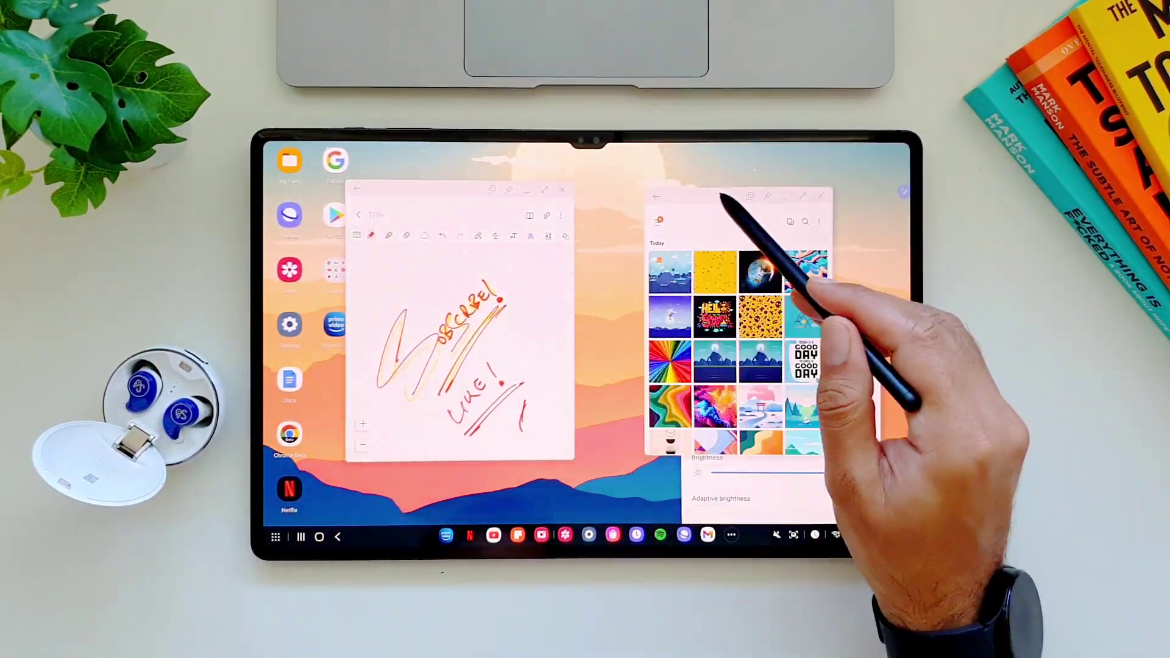
Shrink the Notes pop-up and shift it left, then move and resize the neighbouring pop-up beside it
drag(499, 196, 430, 197)
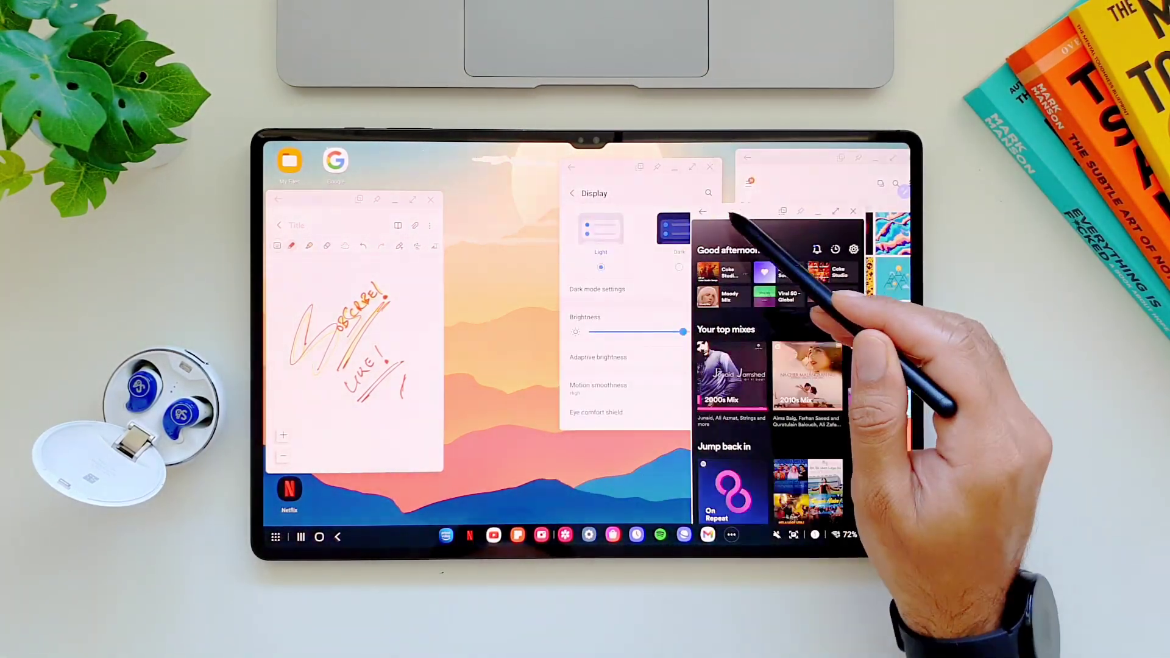
drag(576, 215, 528, 203)
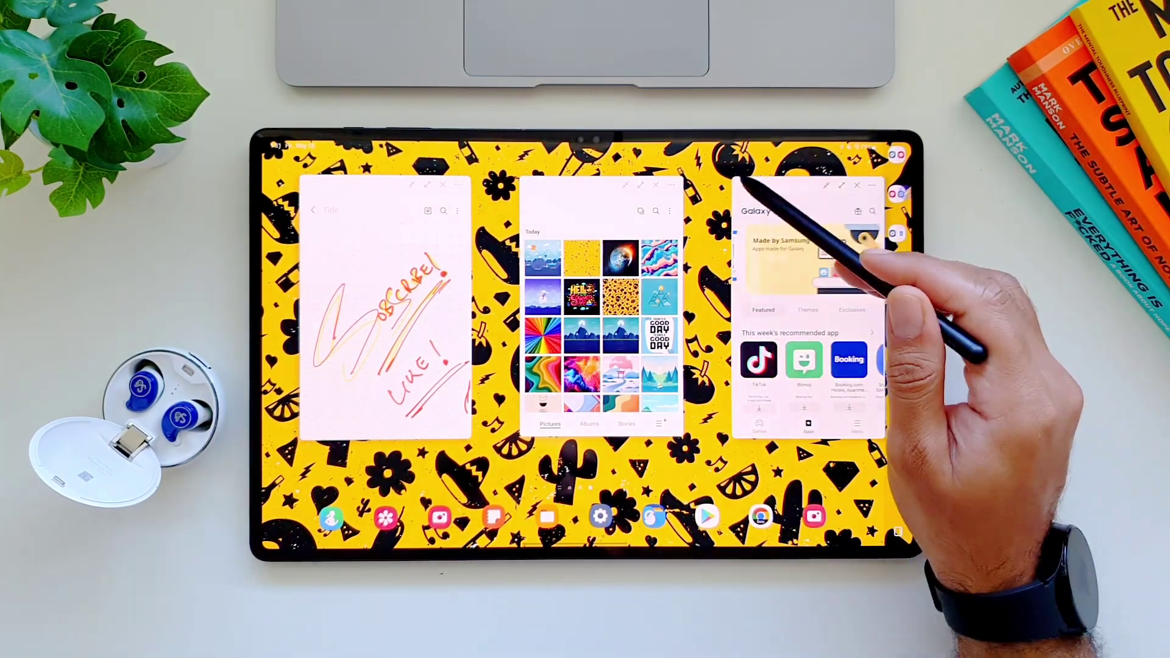
click(878, 302)
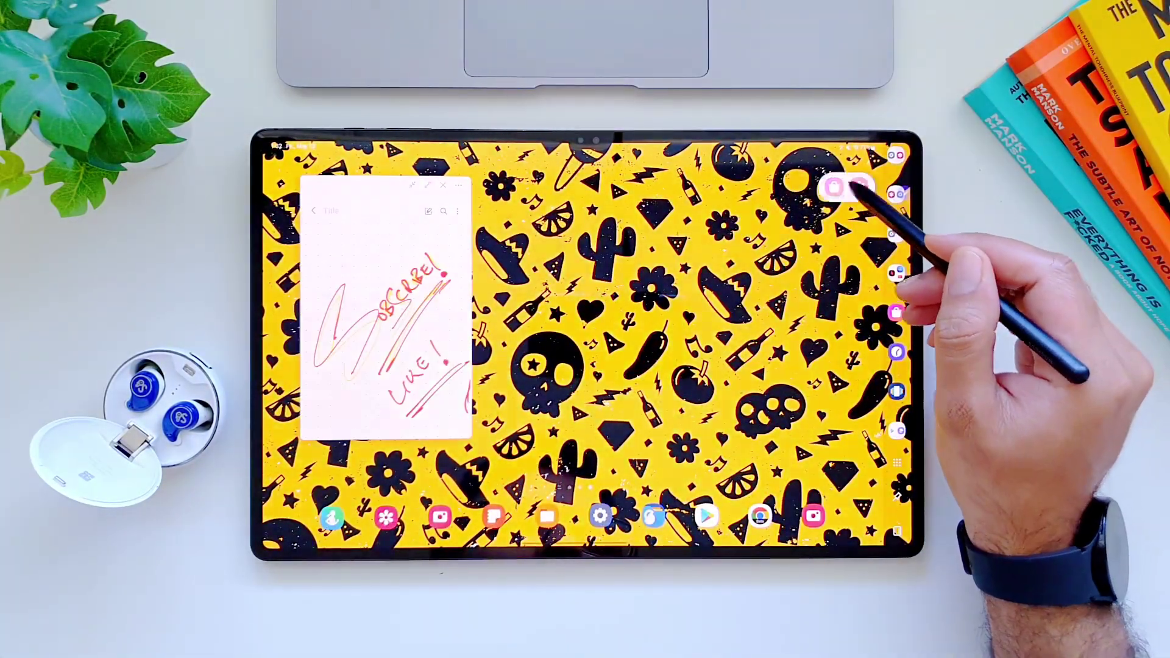
click(834, 190)
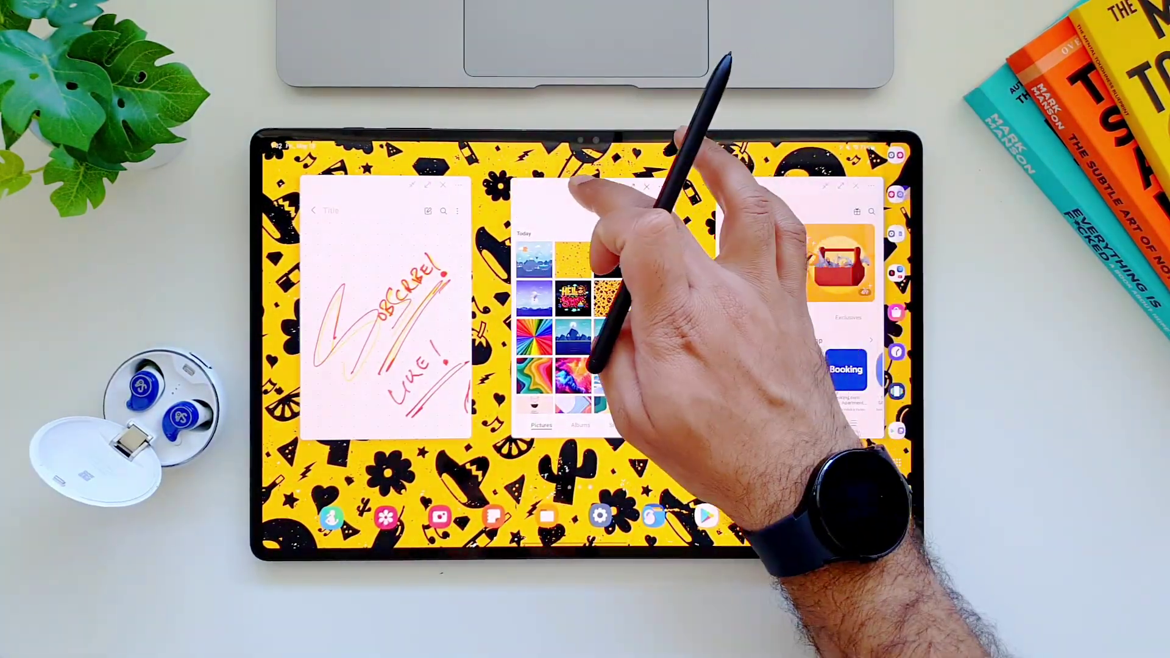